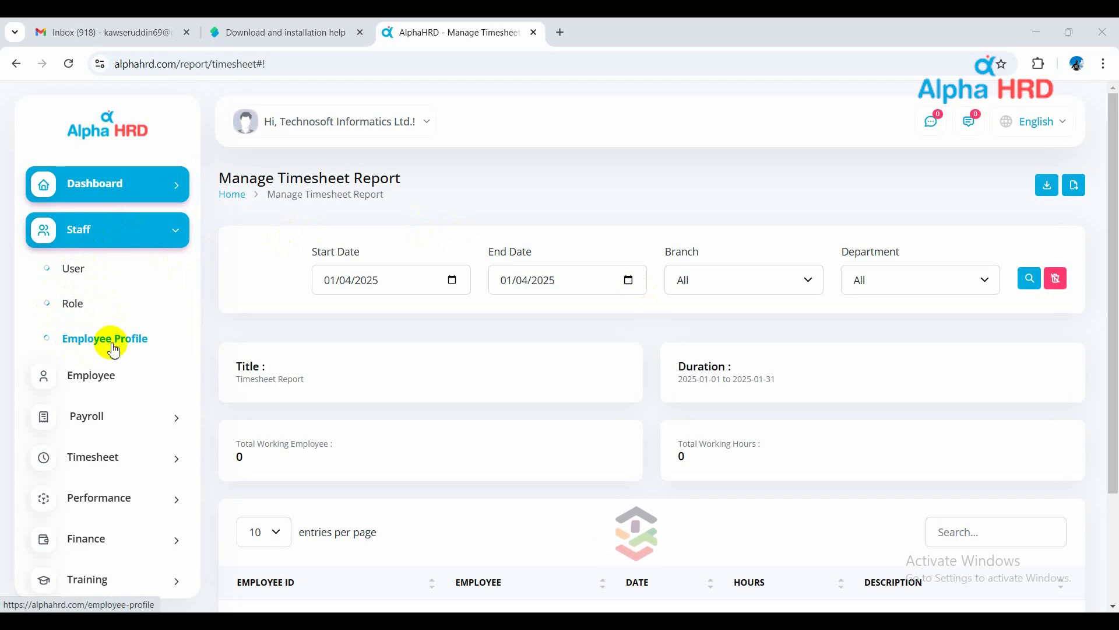
Step: Open the staff Role page and review the permissions assigned to the hr and employee roles
click(74, 304)
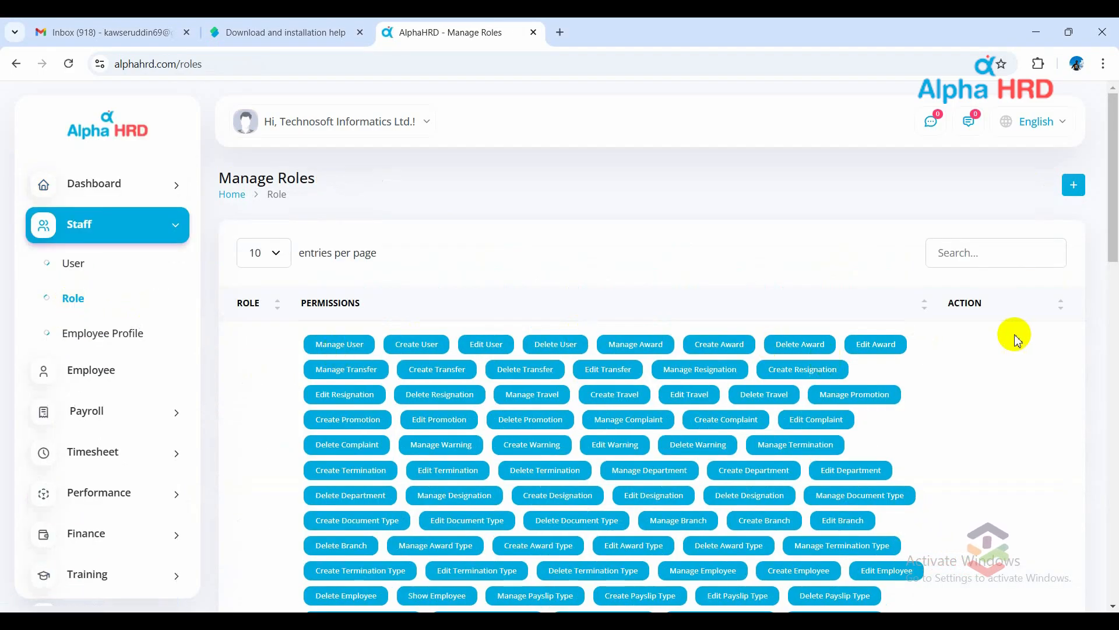
scroll(1014, 335, down, 5)
scroll(1014, 336, down, 6)
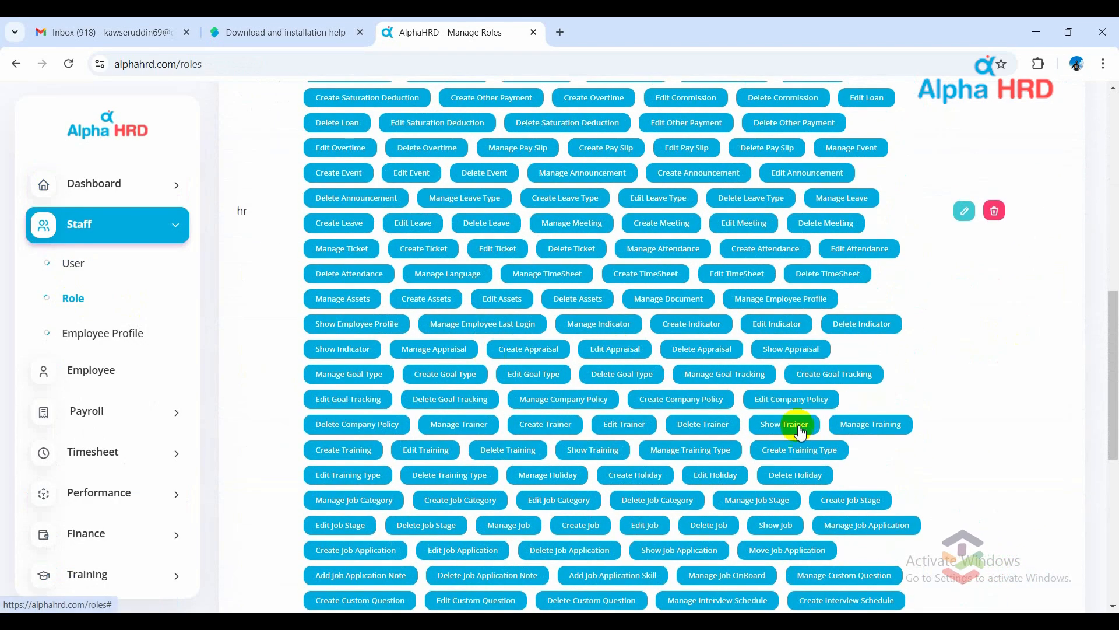
scroll(796, 425, down, 8)
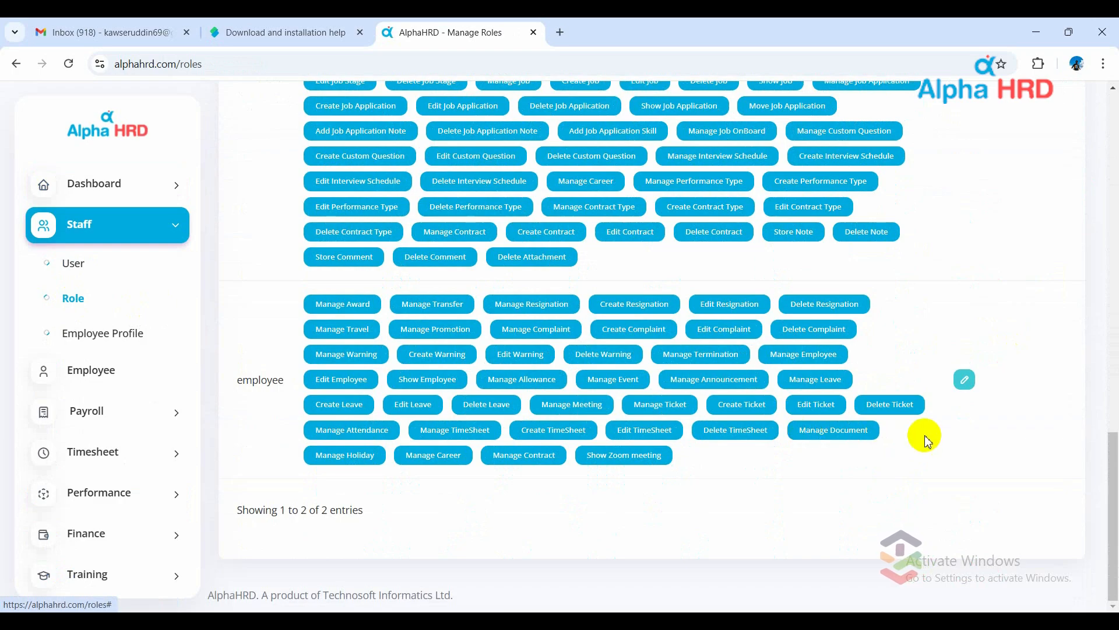
scroll(927, 440, up, 7)
scroll(928, 441, up, 6)
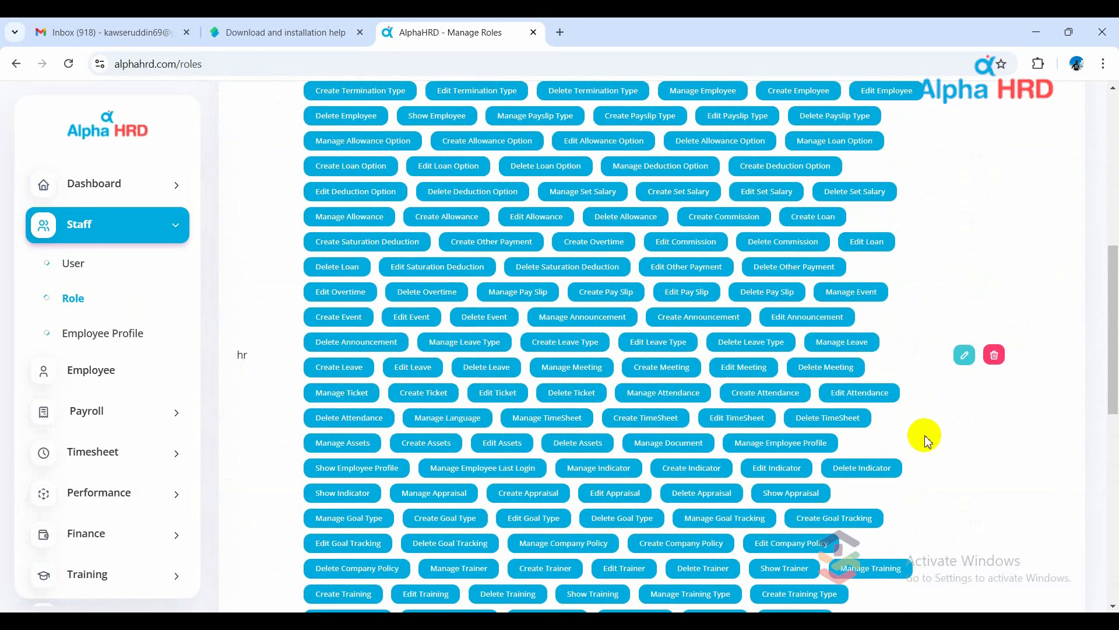
scroll(949, 352, up, 4)
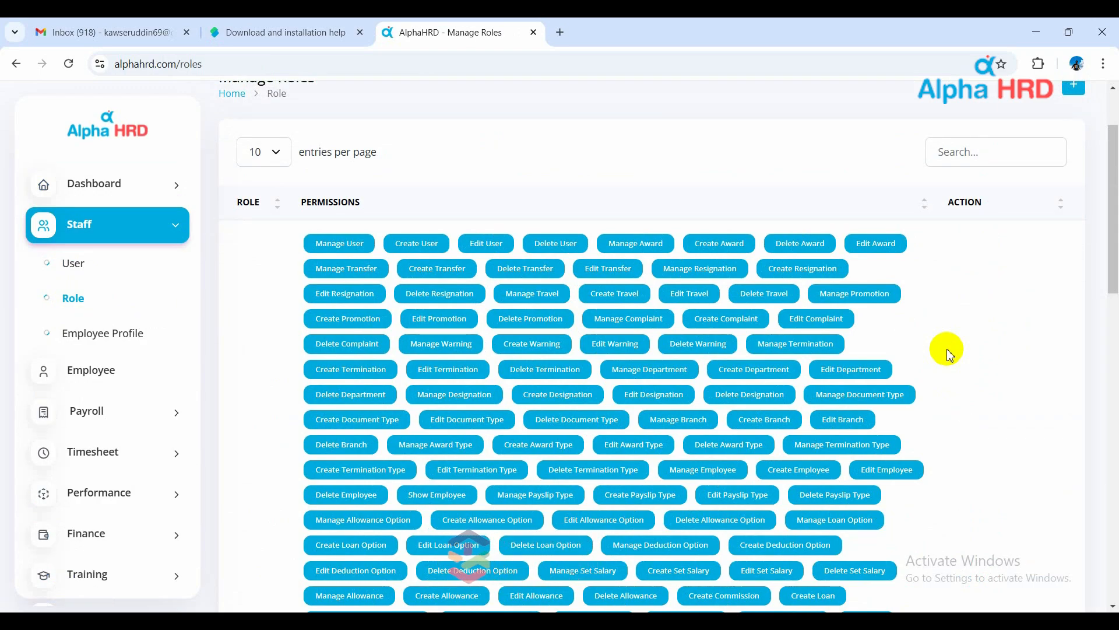
scroll(948, 352, up, 2)
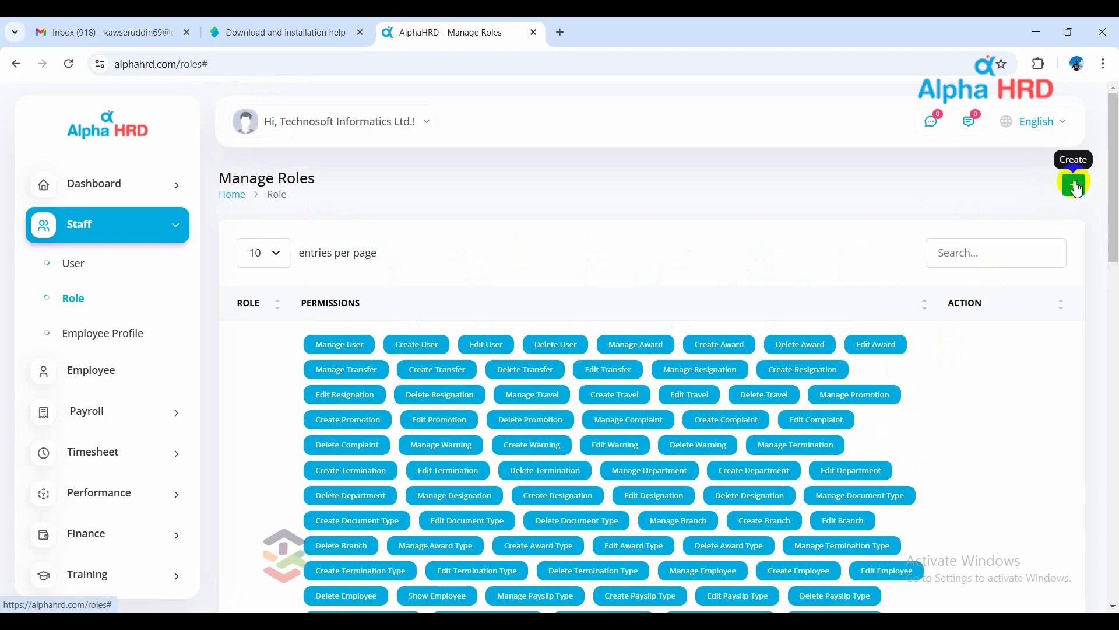
Step: Start creating a new role and name it Assistant HR
click(1075, 185)
scroll(629, 371, down, 3)
scroll(629, 370, up, 3)
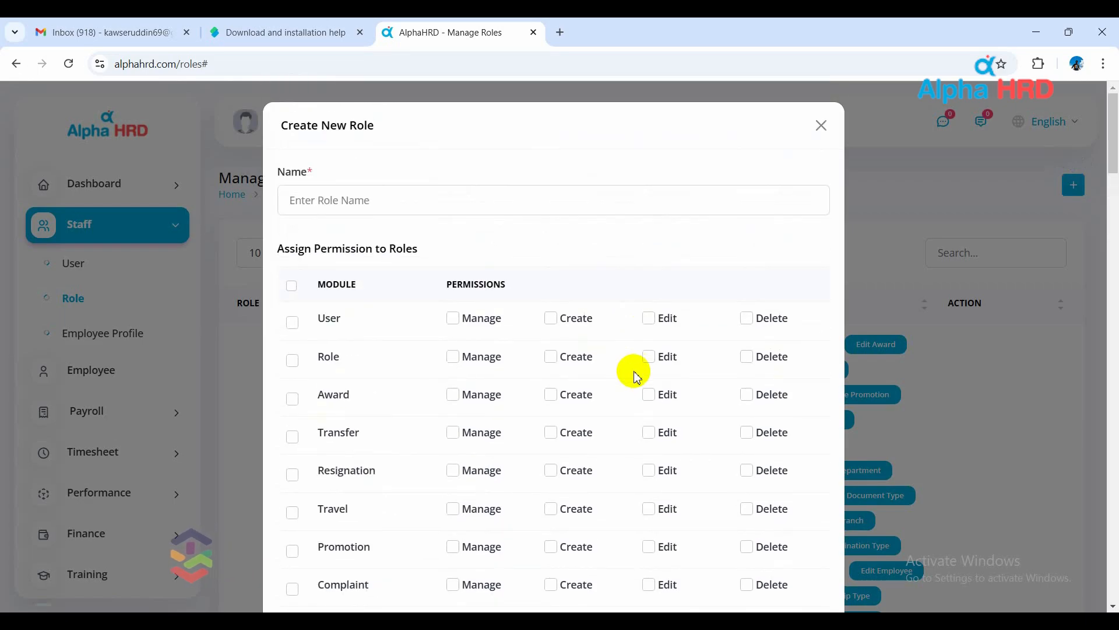
click(338, 205)
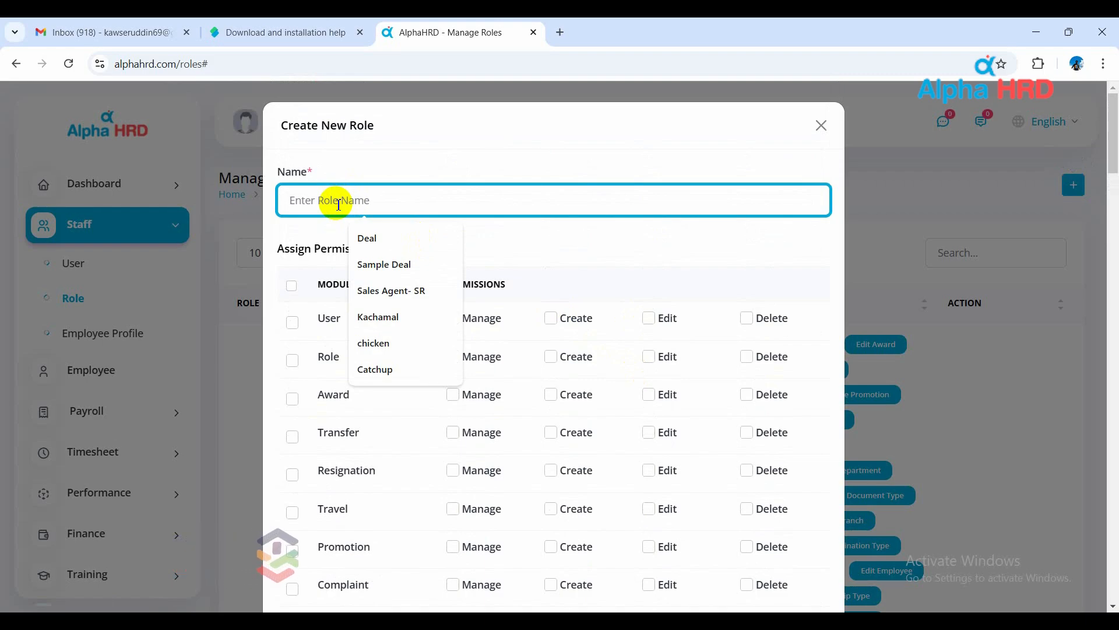
text(Assistant HR)
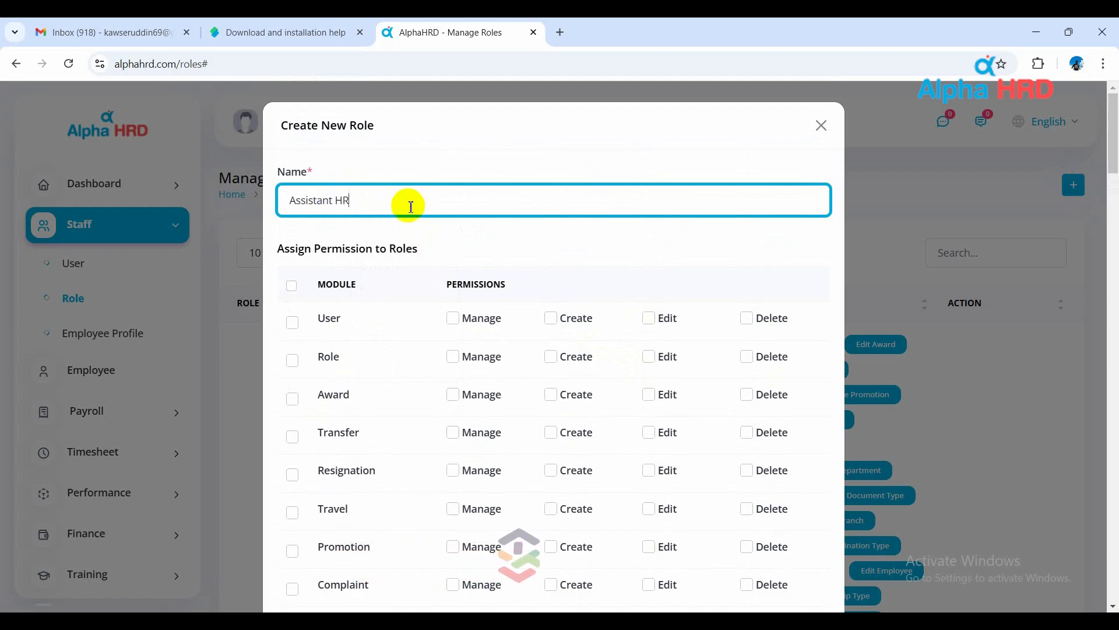
Step: Look through the assignable modules and grant the role Manage, Create and Edit permissions on the User module
scroll(408, 207, down, 1)
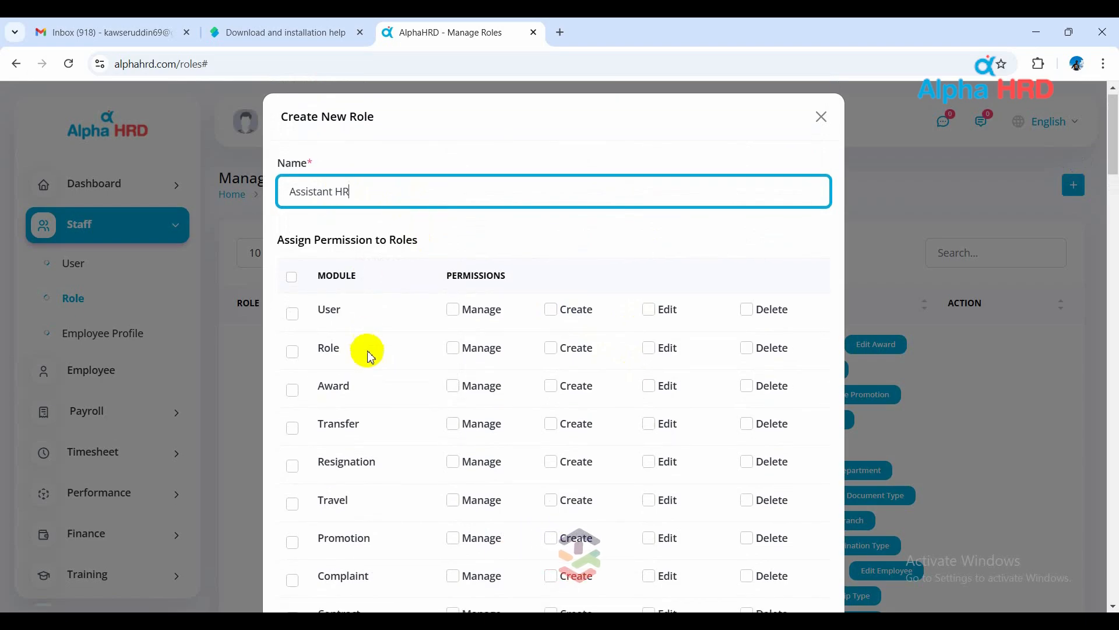
scroll(368, 354, down, 2)
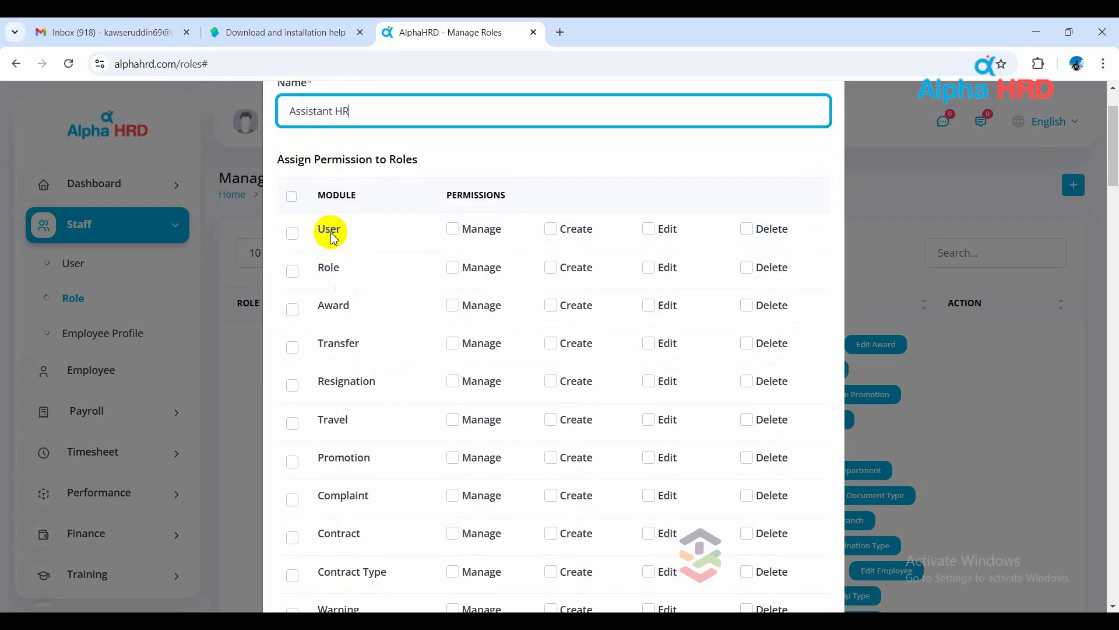
scroll(341, 413, down, 3)
scroll(341, 413, down, 14)
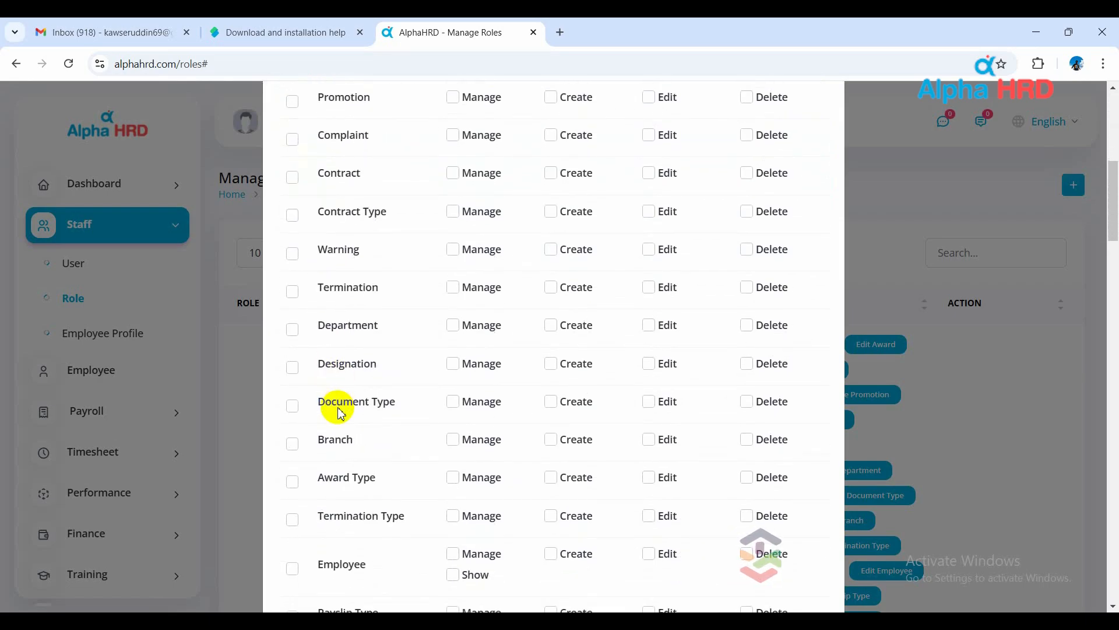
scroll(341, 413, down, 4)
scroll(341, 413, up, 17)
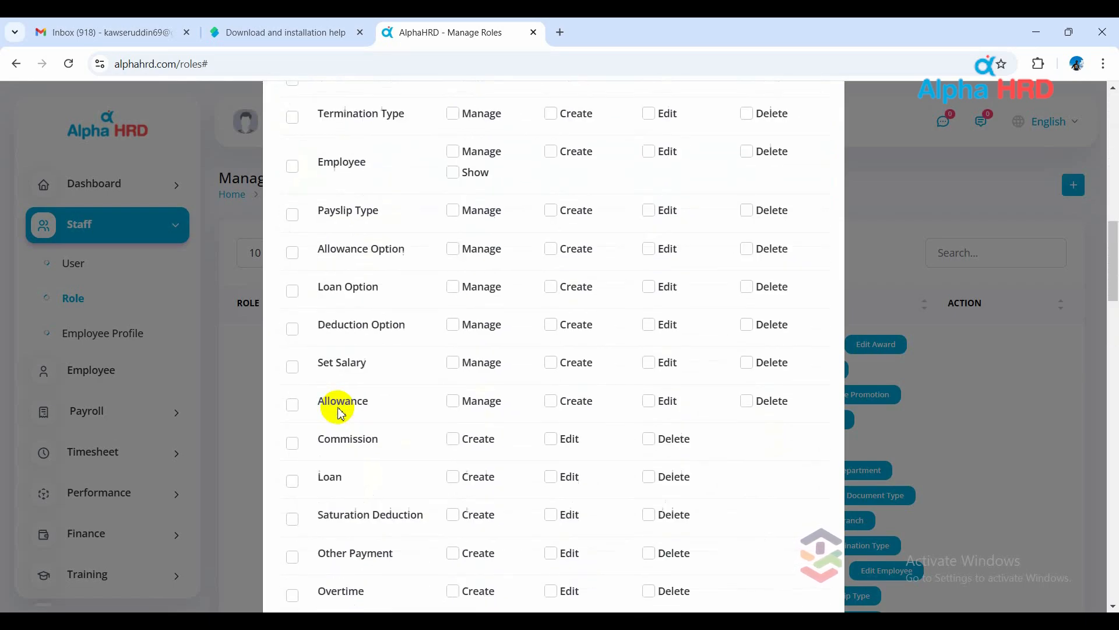
scroll(341, 413, up, 2)
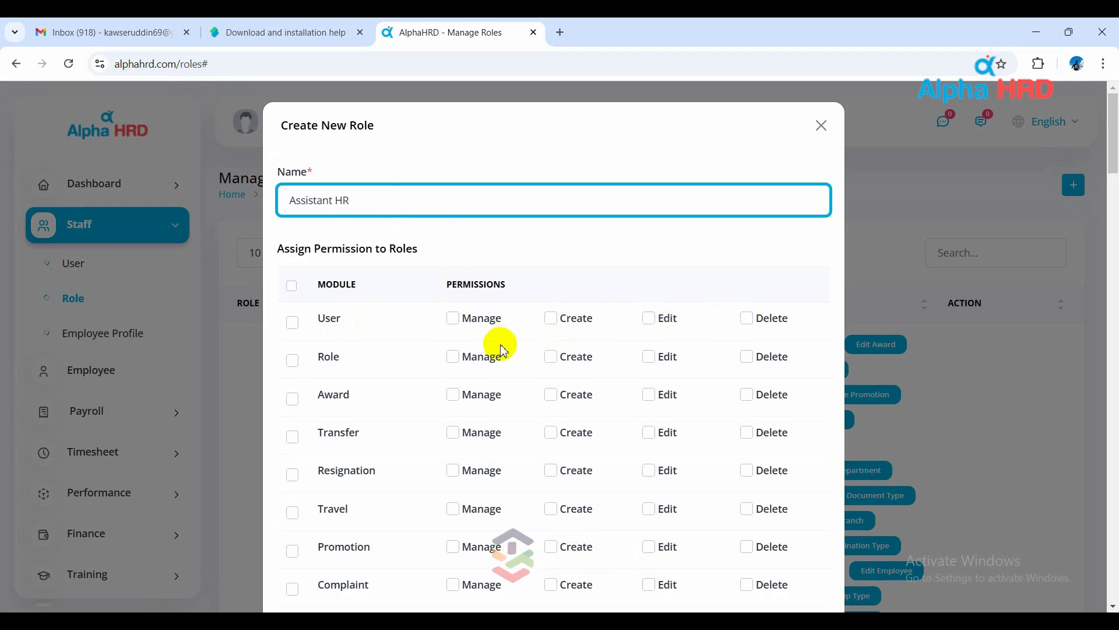
click(454, 320)
click(552, 319)
click(648, 319)
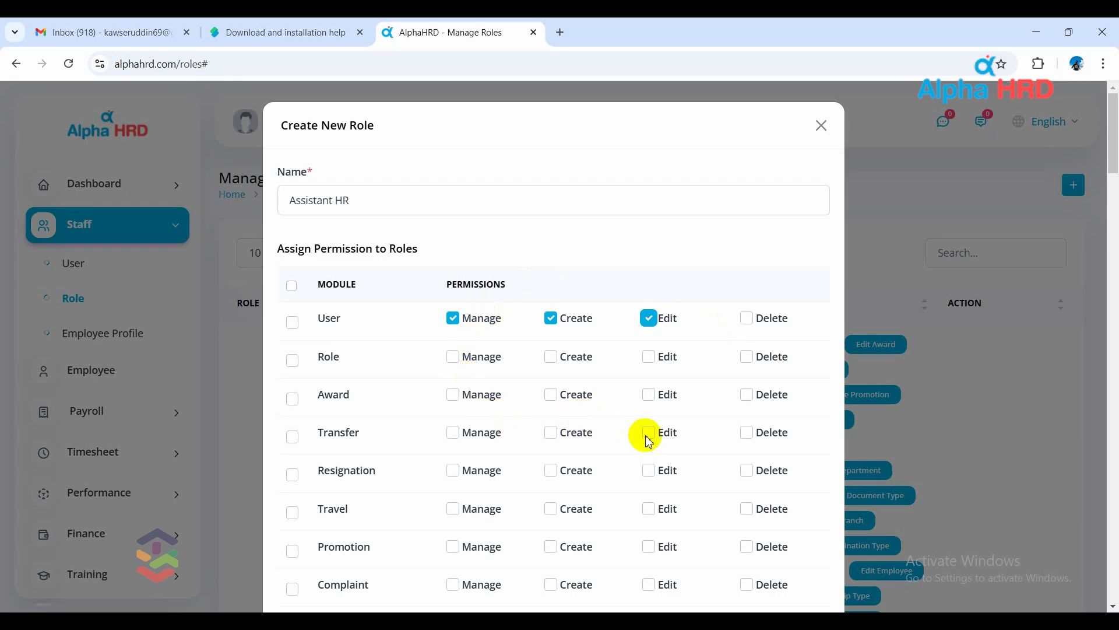
Step: Check the remaining module permissions and close the new role form without creating the role
scroll(649, 441, down, 3)
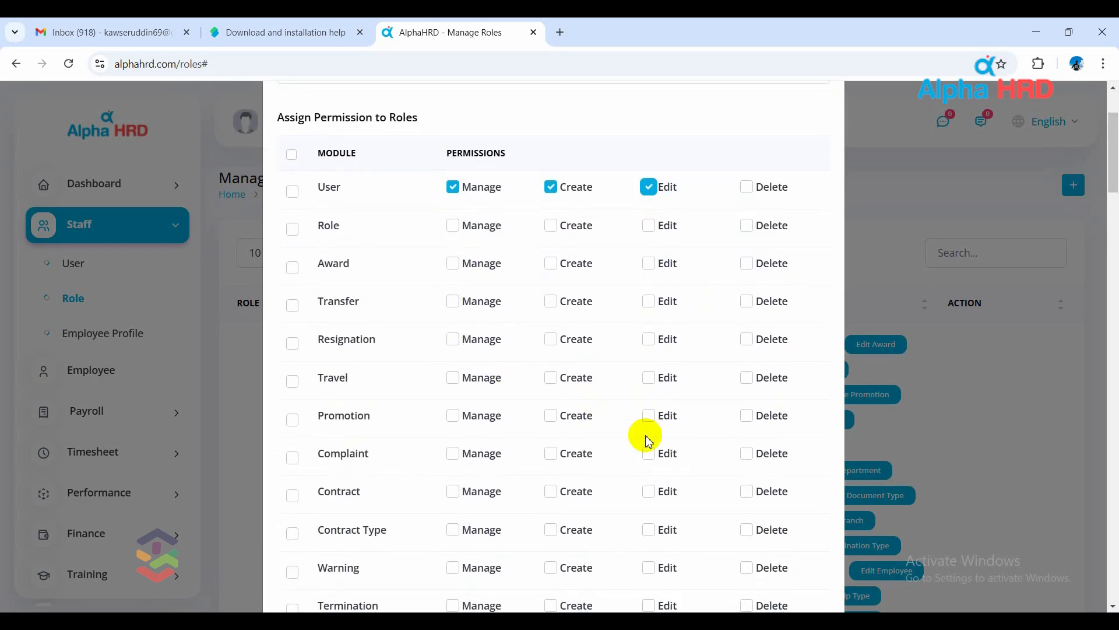
scroll(648, 441, down, 20)
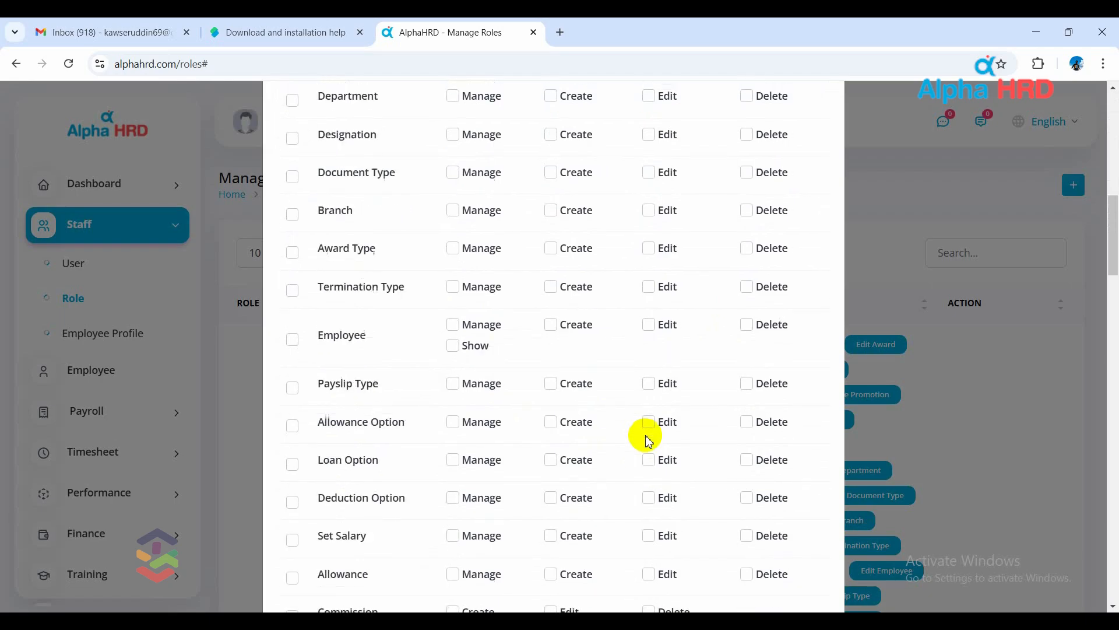
scroll(649, 441, down, 15)
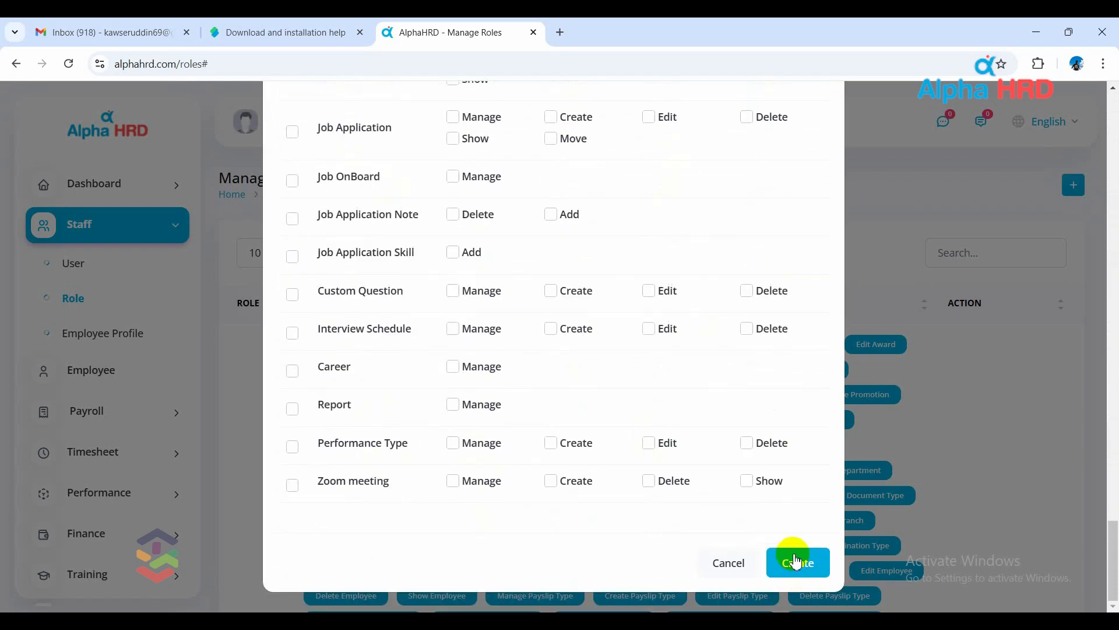
scroll(735, 452, up, 20)
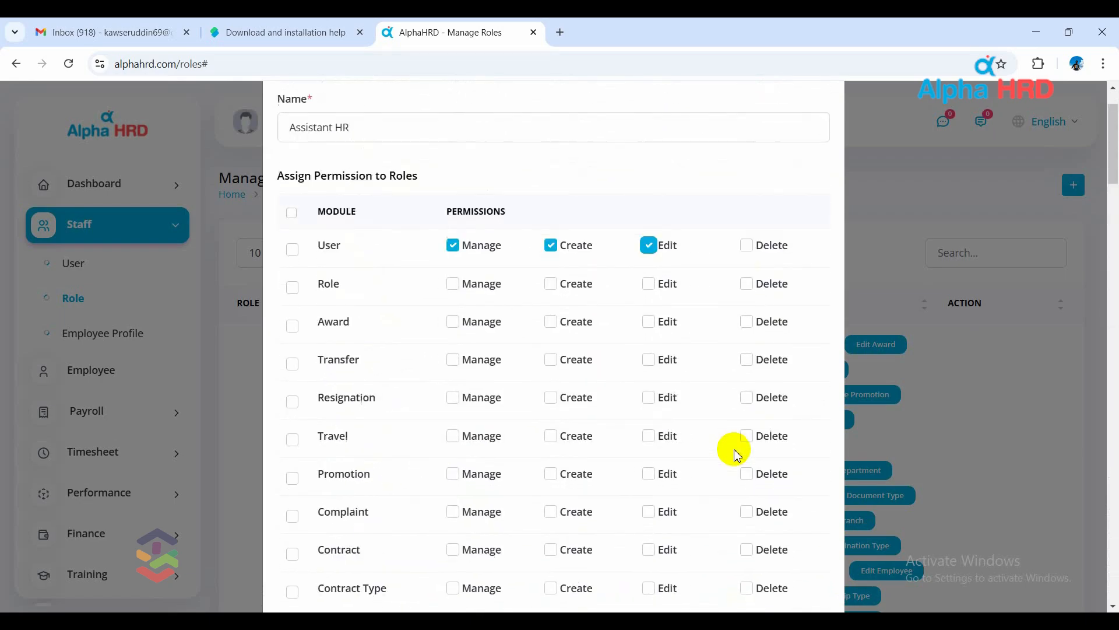
scroll(734, 451, up, 2)
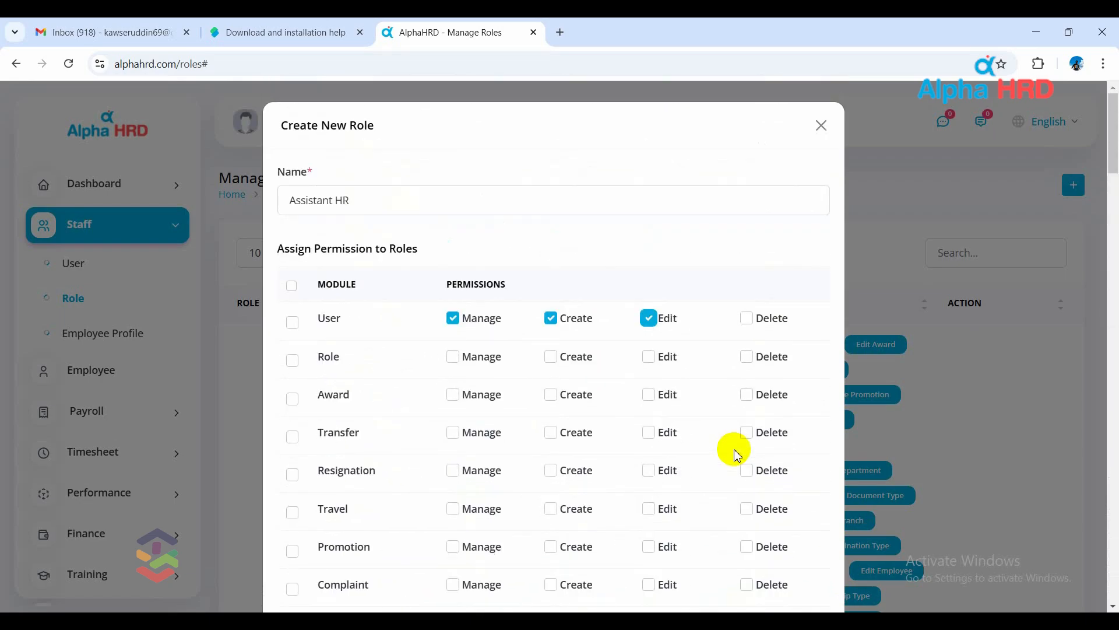
click(821, 127)
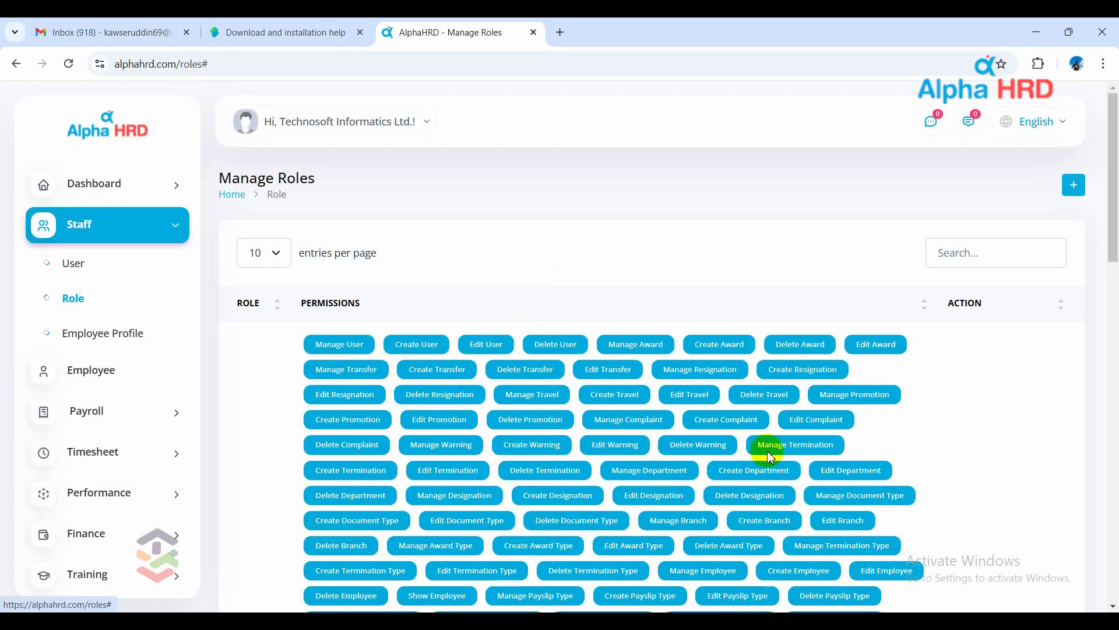
Step: Look over the role list again and open the staff User page
scroll(767, 451, down, 14)
scroll(768, 451, up, 14)
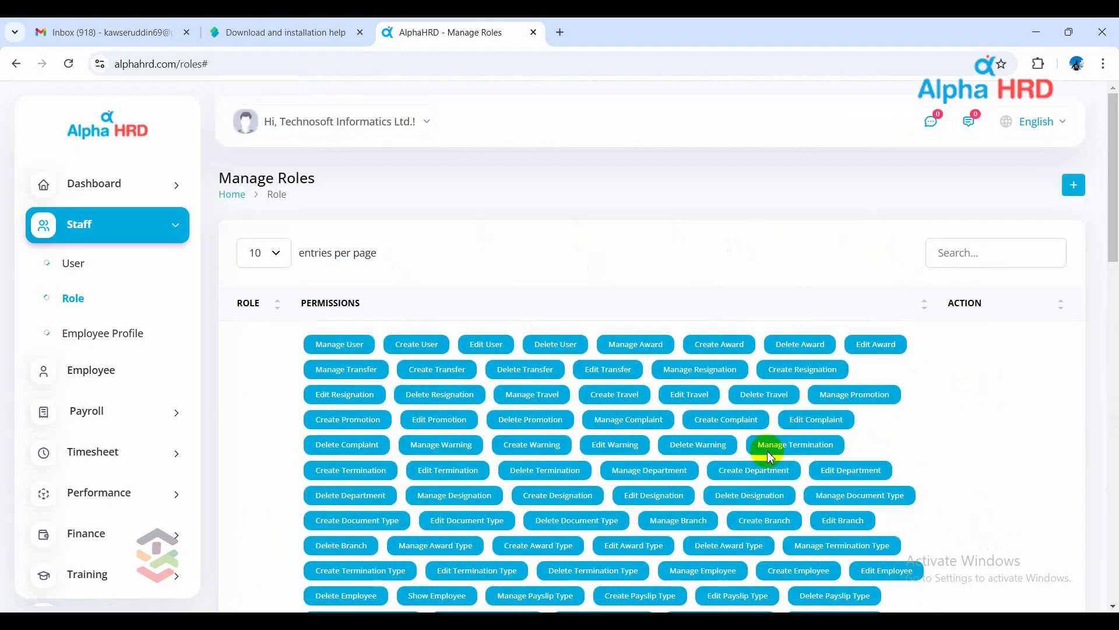
click(73, 270)
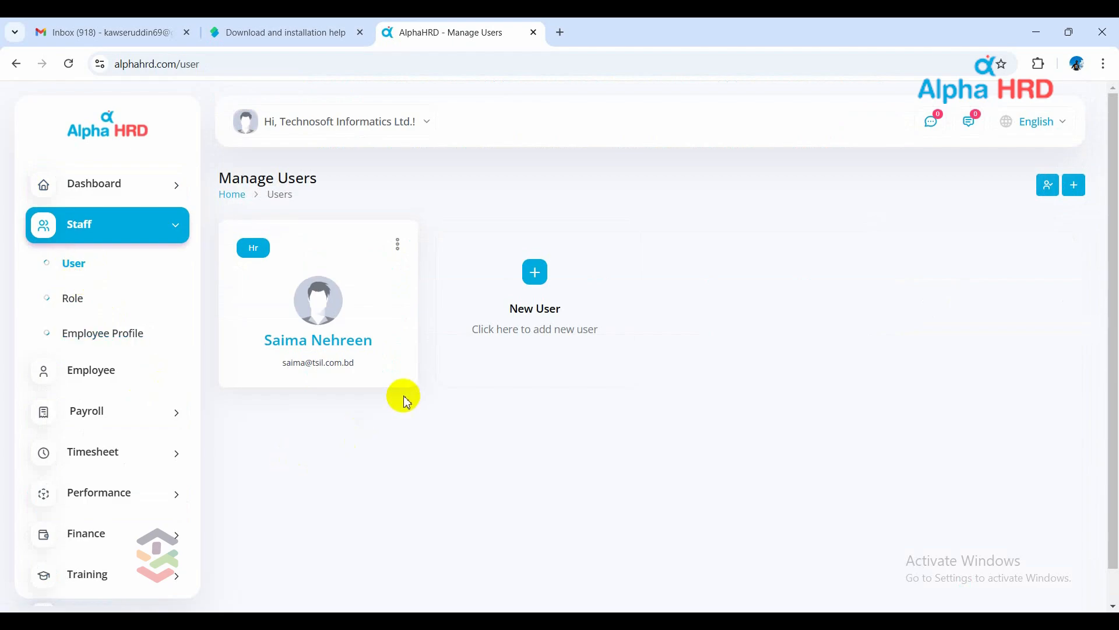
click(95, 378)
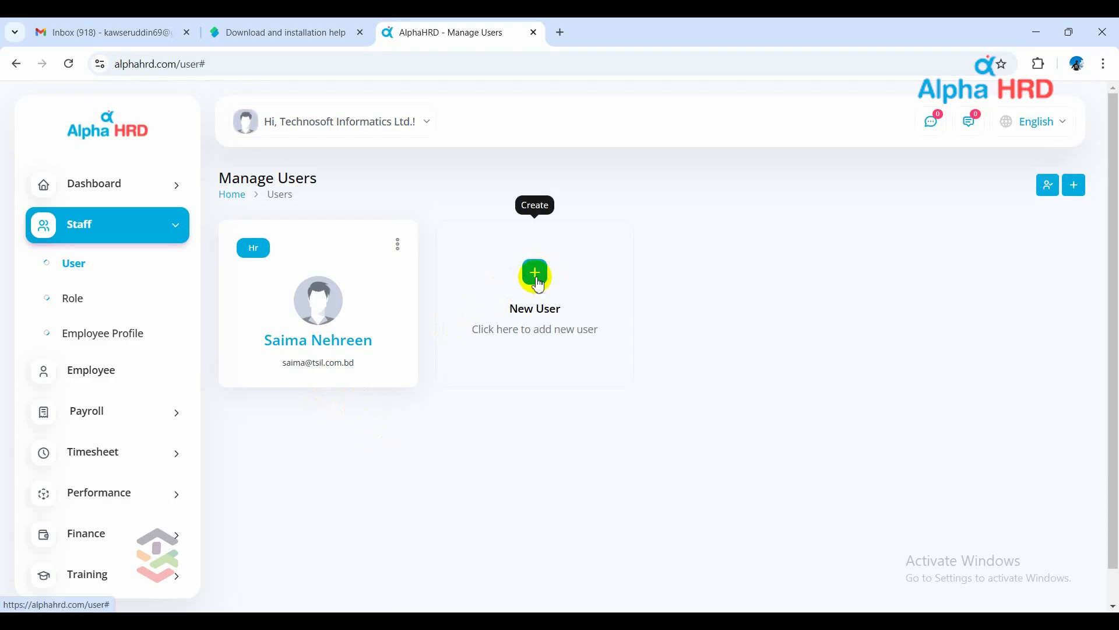
Step: Start creating a new user named Test, keep the prefilled e-mail and assign the hr role
click(536, 279)
click(448, 201)
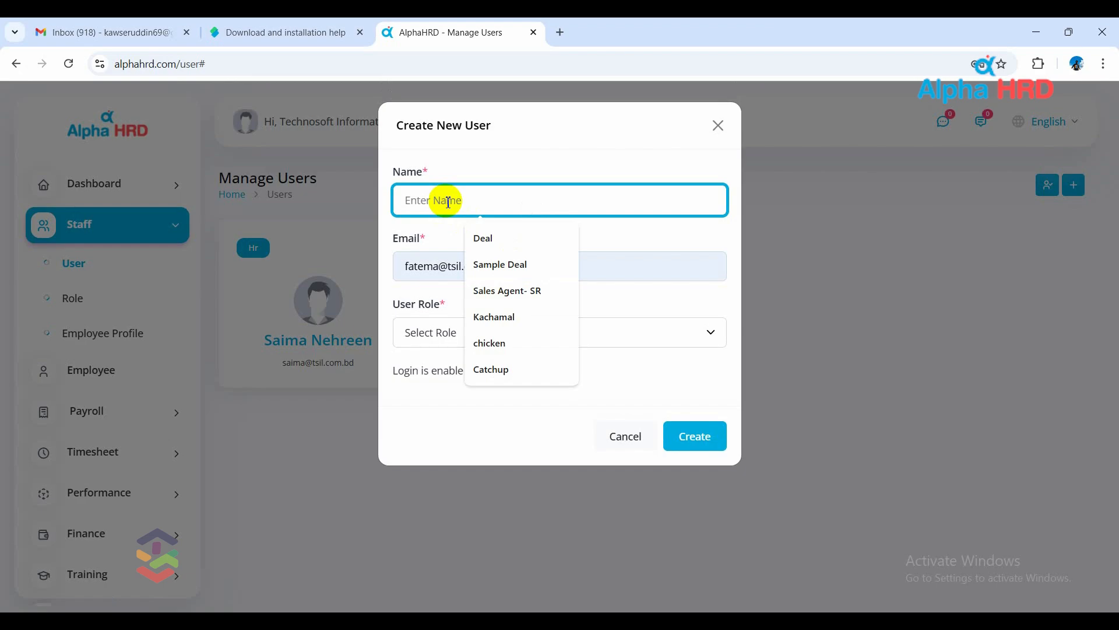
text(Test)
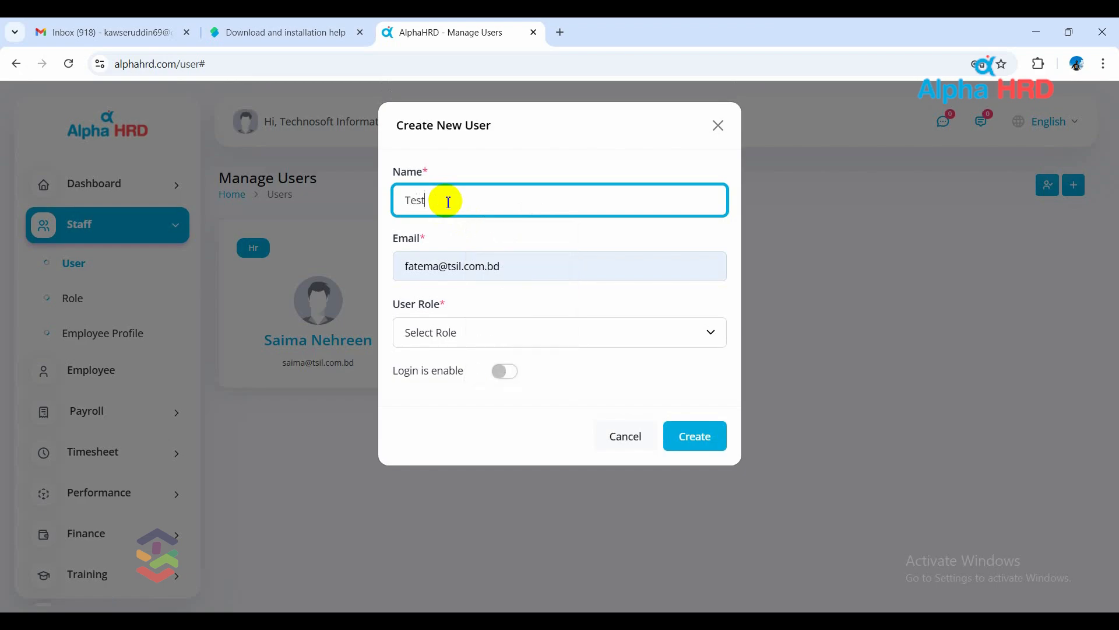
click(544, 269)
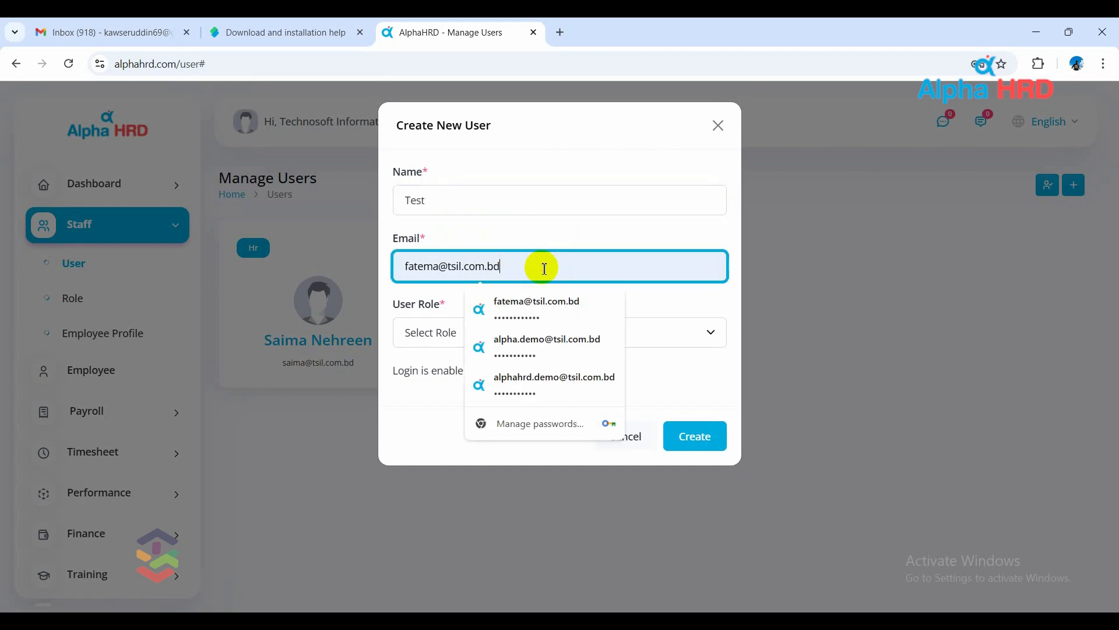
click(439, 335)
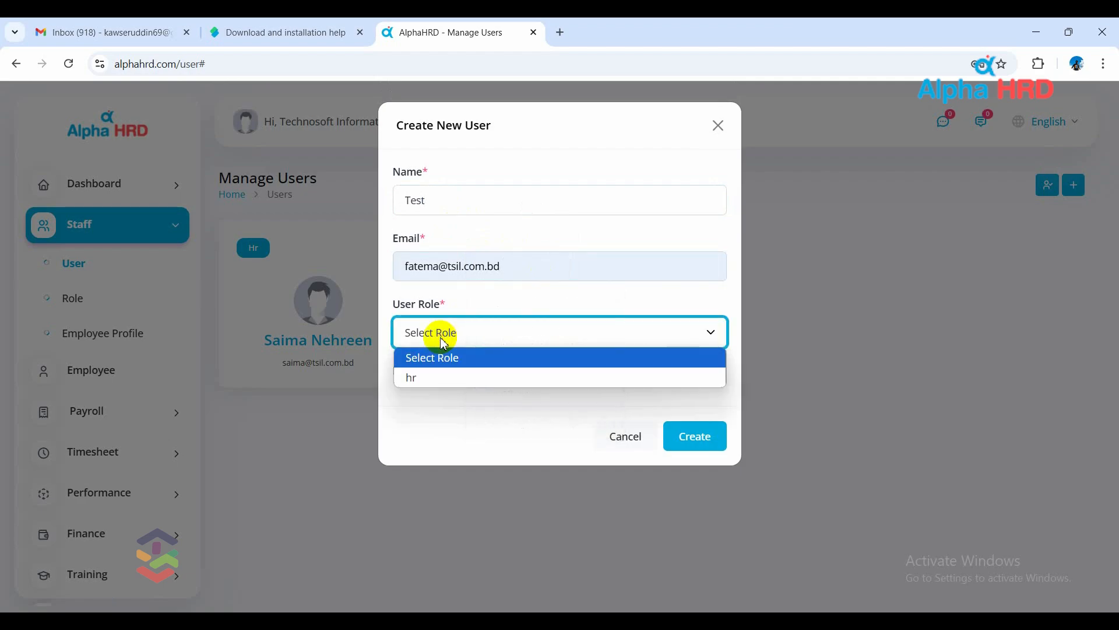
click(435, 379)
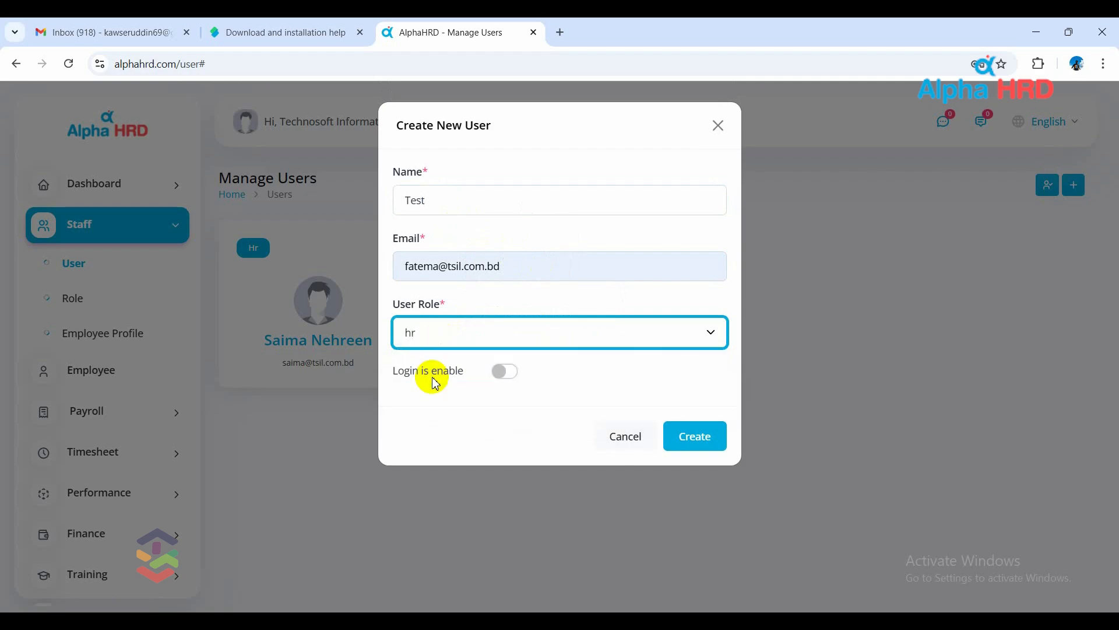
Step: Enable login for the new user and close the form without creating the user
click(504, 372)
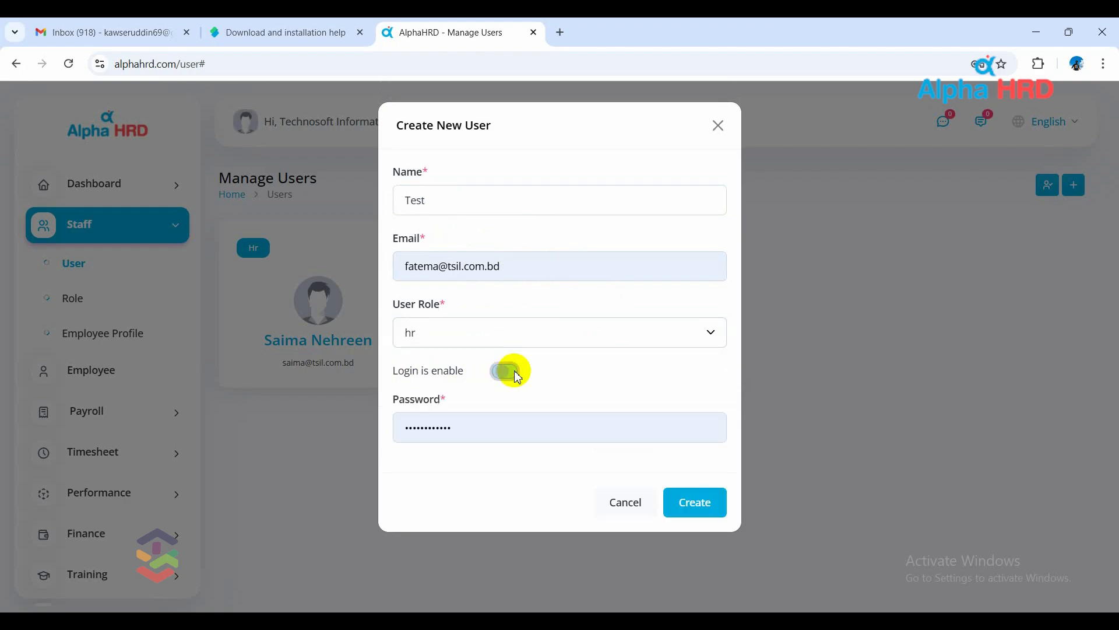
click(471, 428)
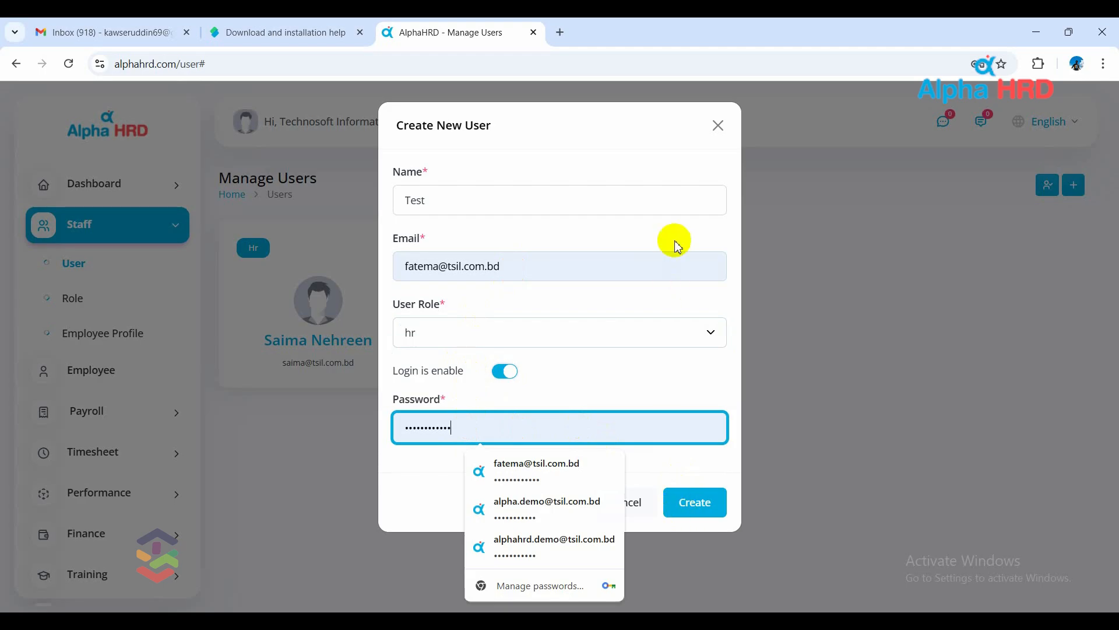
click(718, 126)
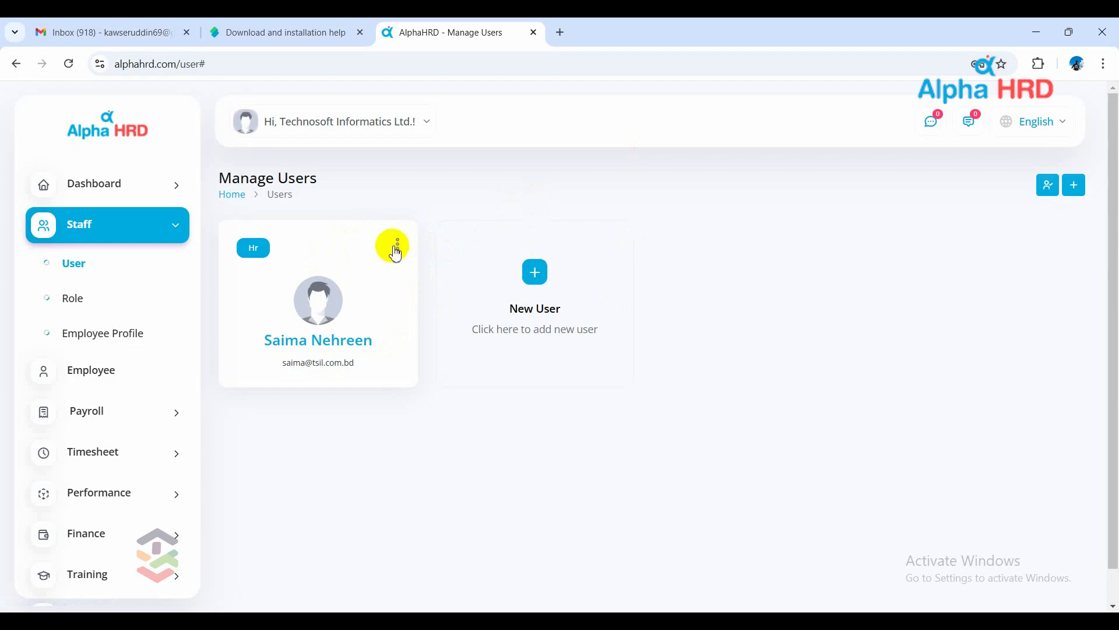
Step: View the available actions on the Hr user's card and on the first employee's card in Employee Profile
click(400, 243)
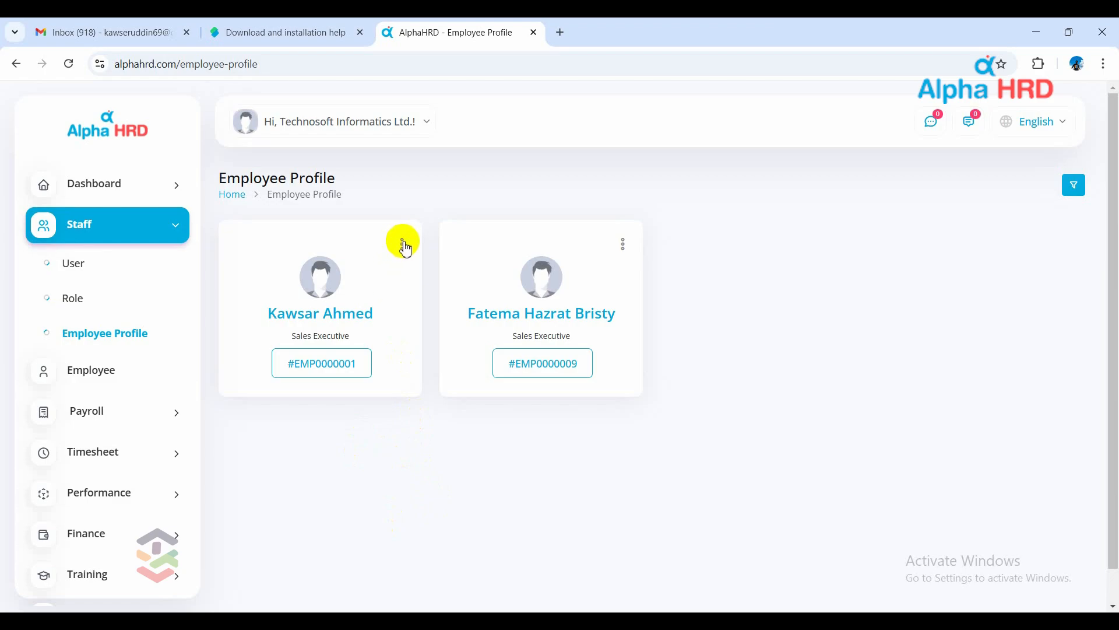
click(403, 244)
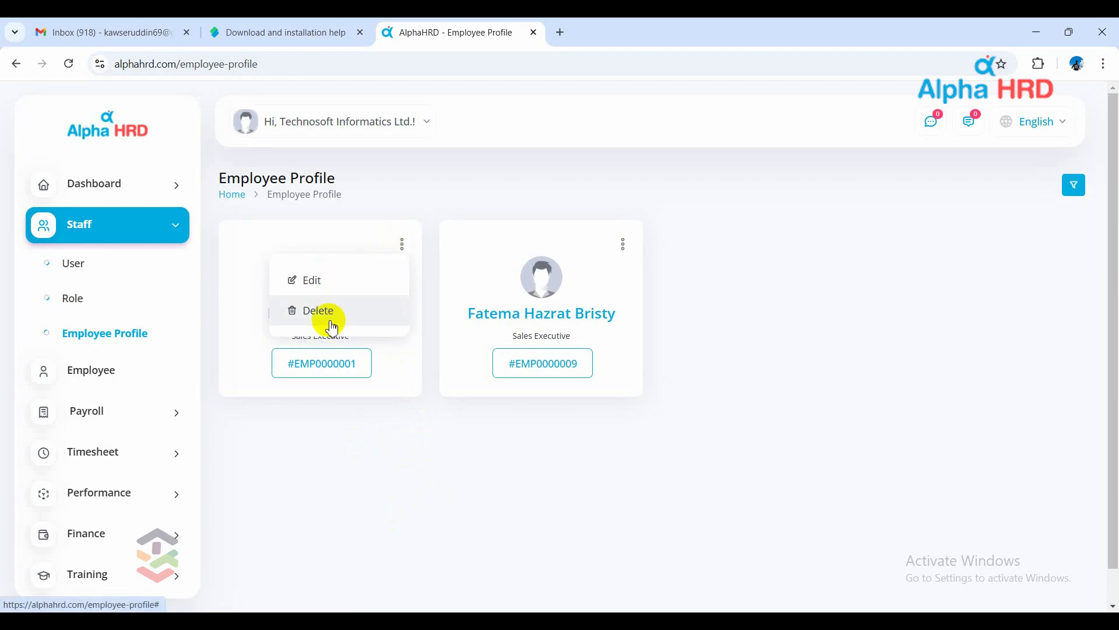
click(408, 444)
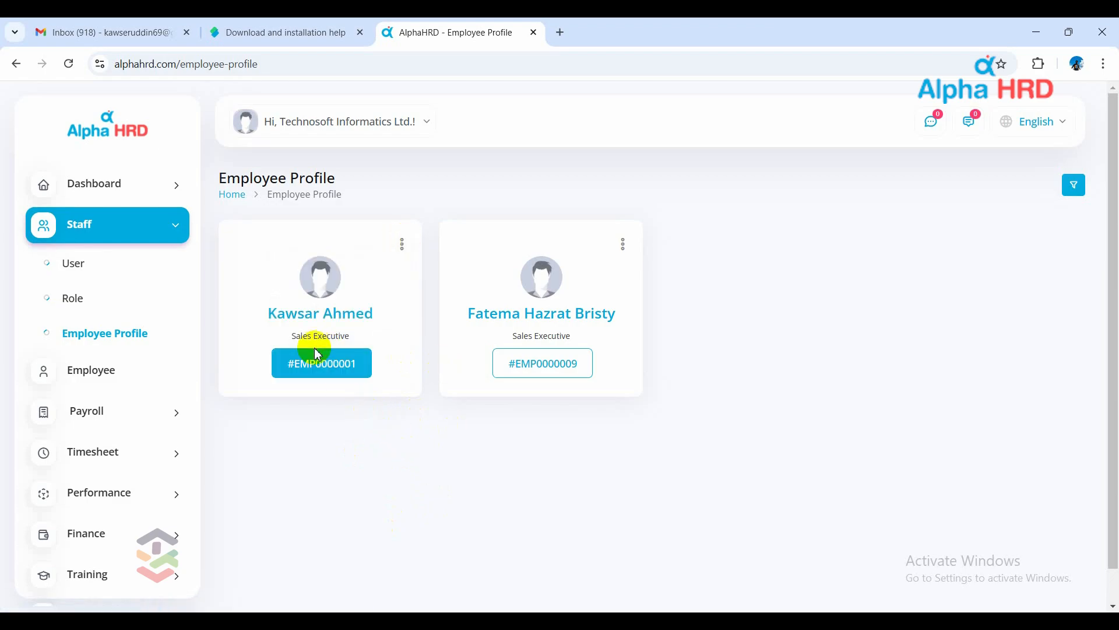
Step: Open the first employee's profile, review the details and check the NOC download formats
click(320, 369)
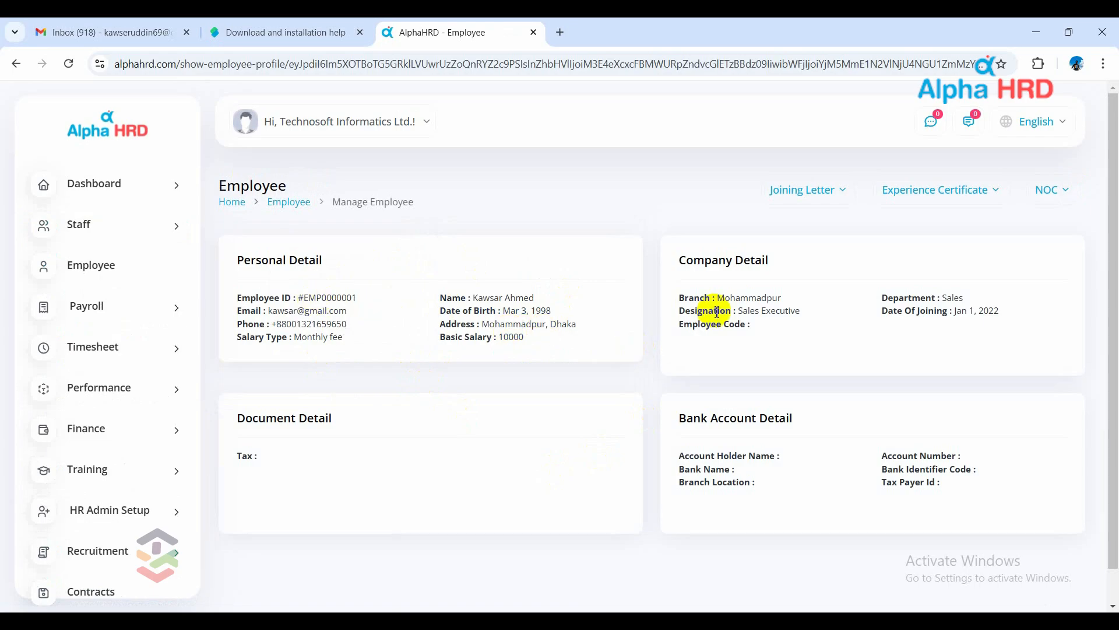
scroll(739, 438, down, 2)
scroll(737, 439, up, 2)
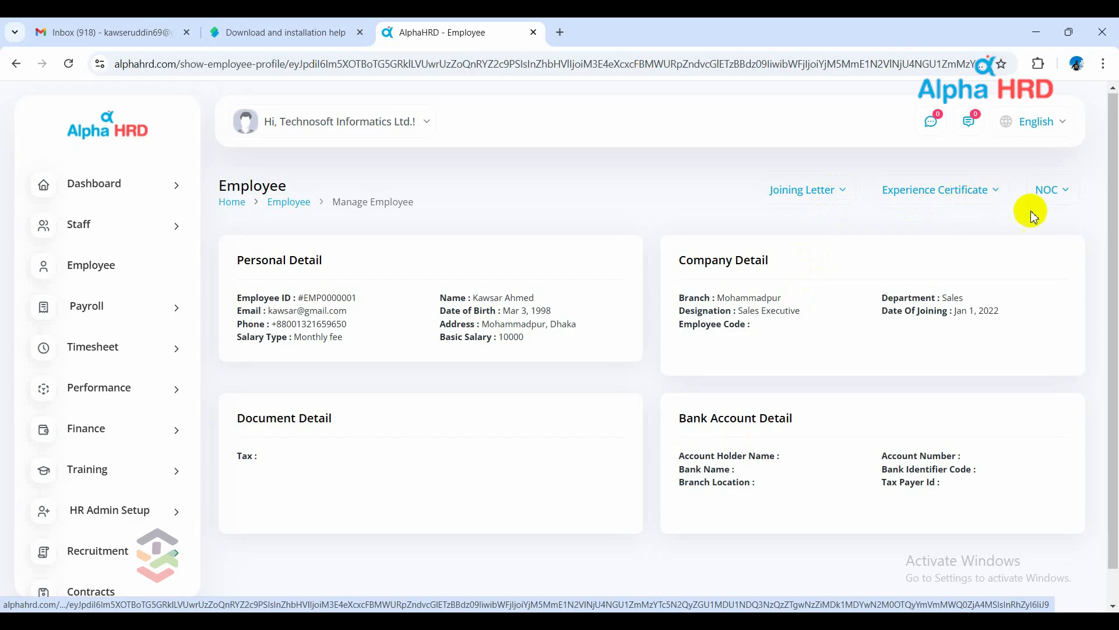
click(1070, 199)
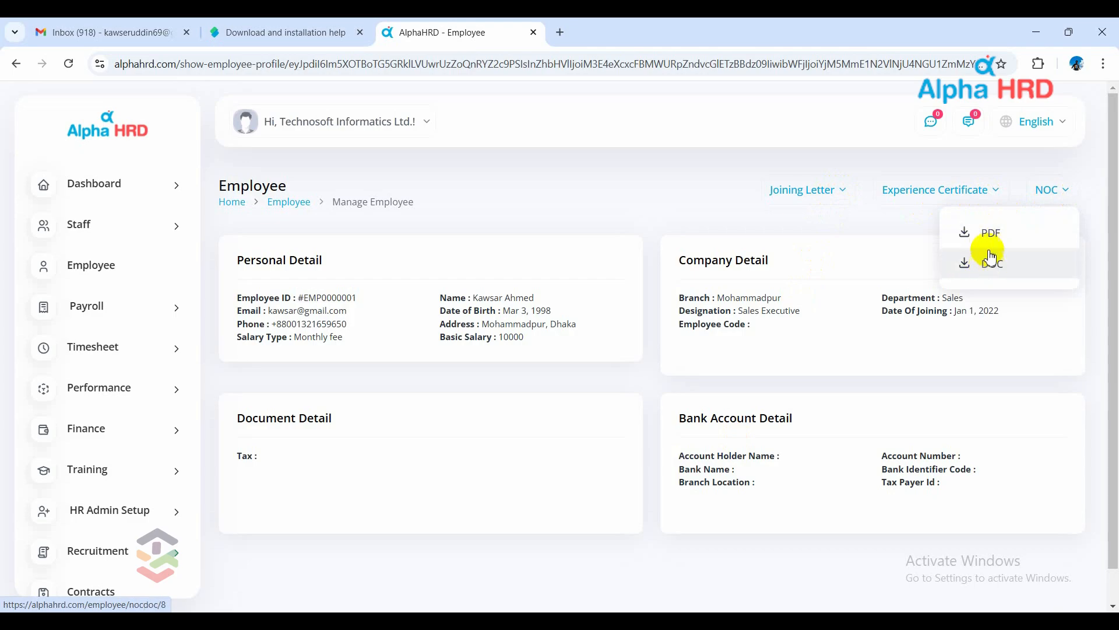
click(714, 224)
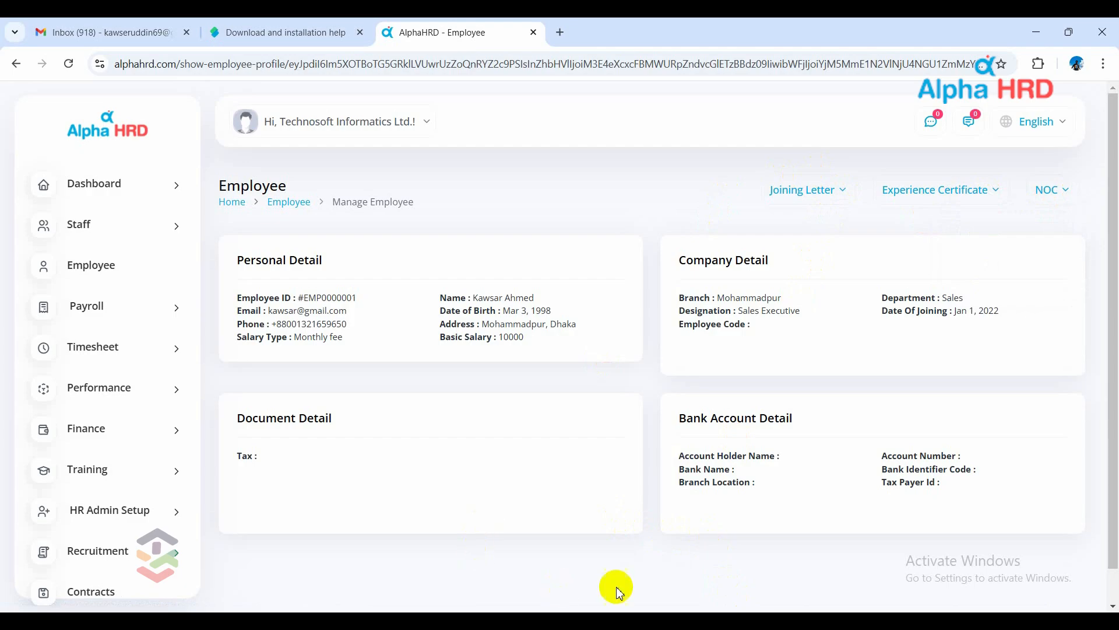